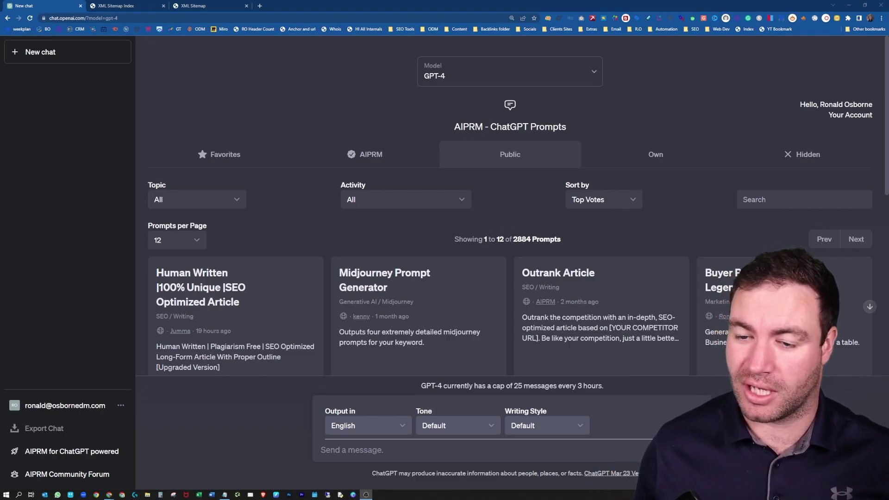
Check the competitor's sitemap index, then return to the blogs sitemap listing 11 plumbing URLs.
{"action": "left_click", "coordinate": [192, 6]}
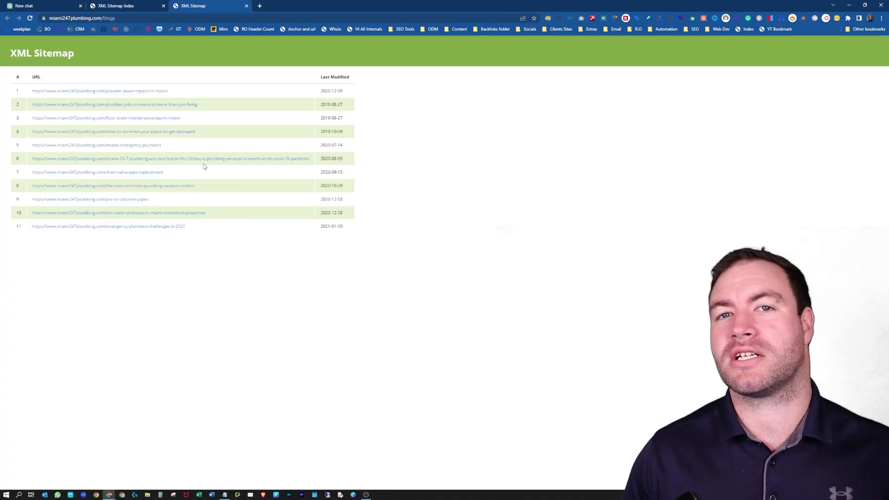
{"action": "left_click", "coordinate": [129, 3]}
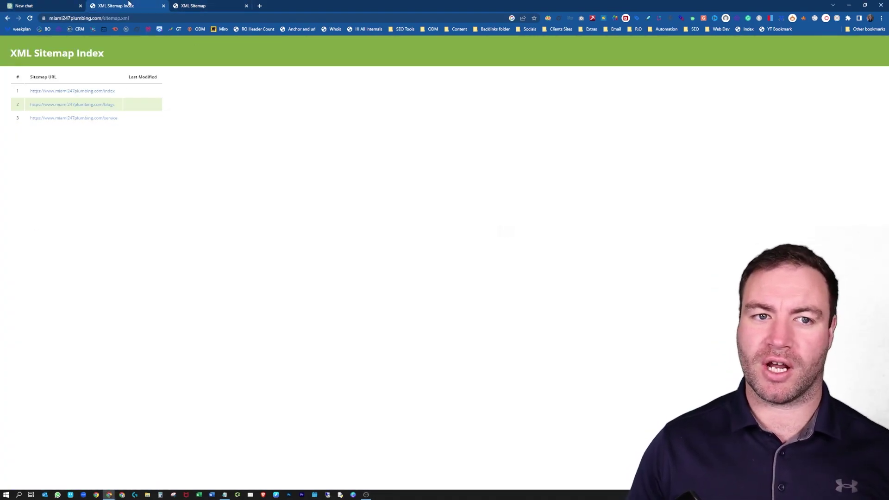
{"action": "left_click", "coordinate": [191, 7]}
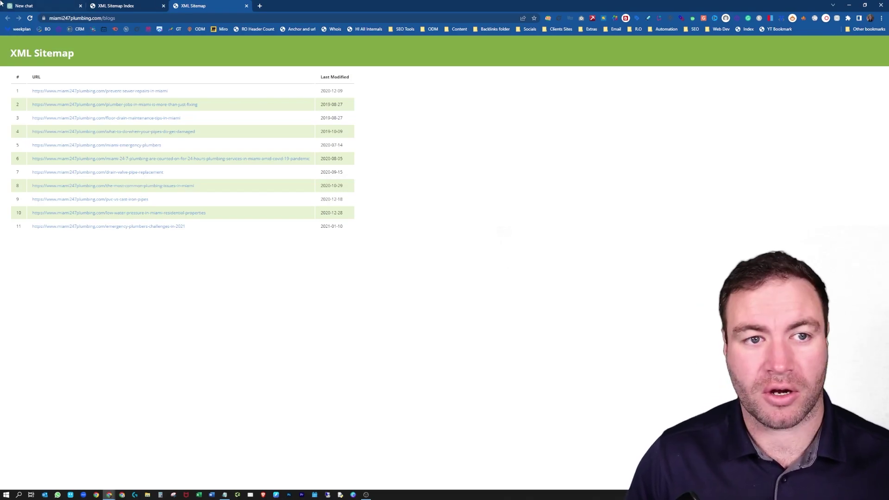
Paste the sitemap-analysis prompt into the new chat, ending it with a comma and a new line.
{"action": "left_click", "coordinate": [36, 5]}
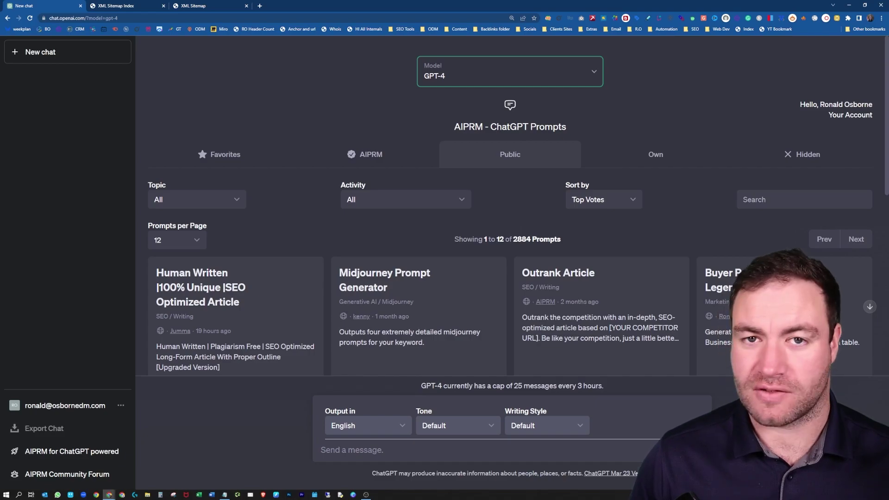
{"action": "key", "text": "alt+Tab"}
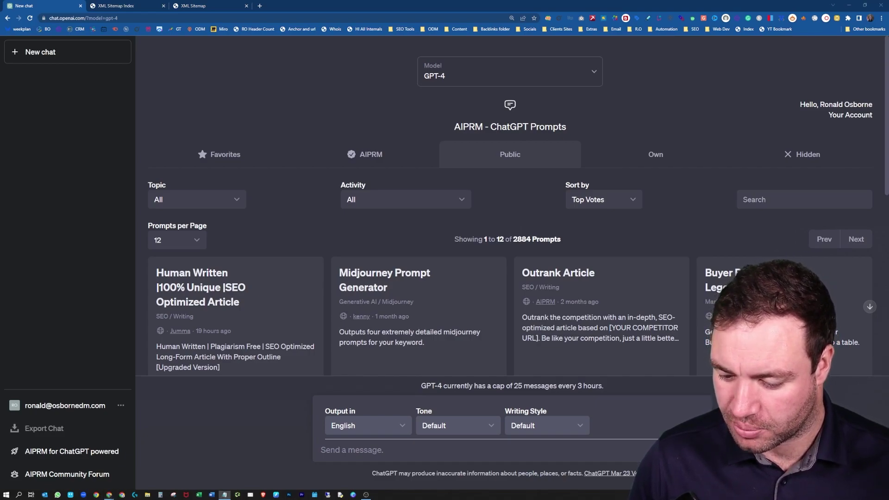
{"action": "left_click", "coordinate": [413, 440]}
{"action": "type", "text": "analyze this competitors sitemap and provide me with better seo optimized titles. Using those titles you generate, create a far superior content outline to help our client out rank this site.  Here is the sitemap urls"}
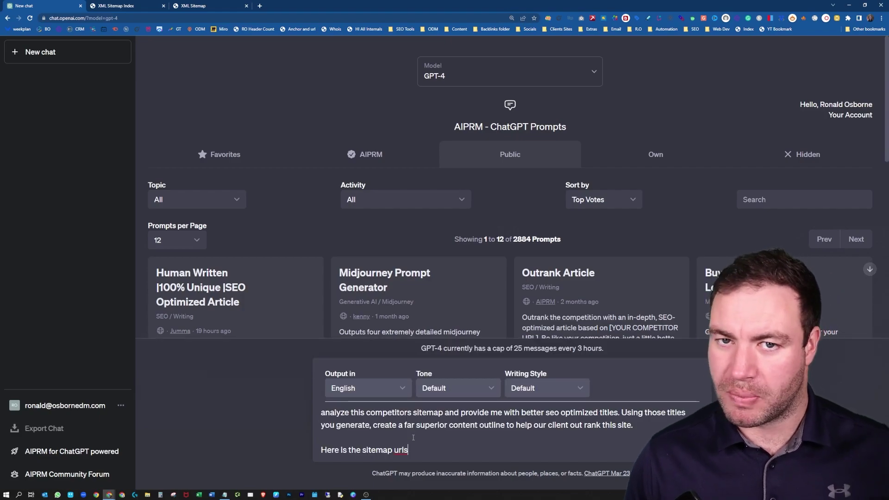
{"action": "type", "text": ","}
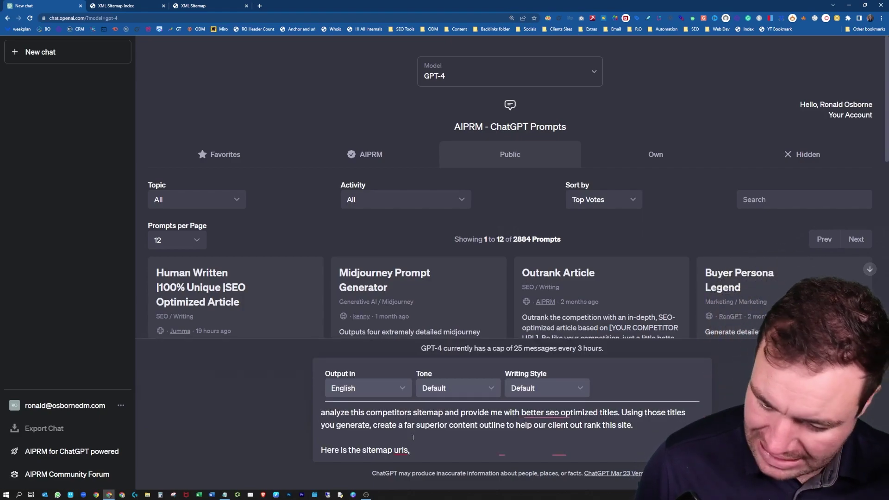
{"action": "key", "text": "shift+Return"}
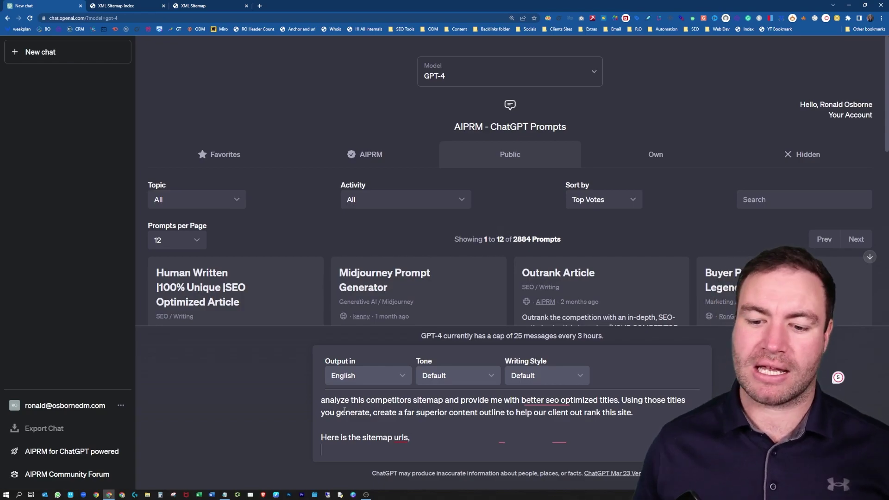
Copy the eleven URLs from the XML Sitemap table and send them with the prompt.
{"action": "left_click", "coordinate": [199, 6]}
{"action": "left_click_drag", "start_coordinate": [205, 235], "coordinate": [14, 89]}
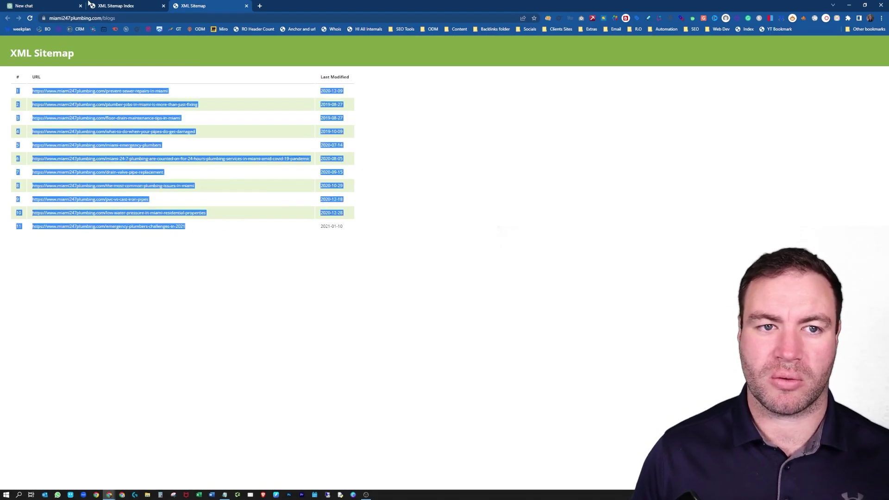
{"action": "left_click", "coordinate": [52, 5]}
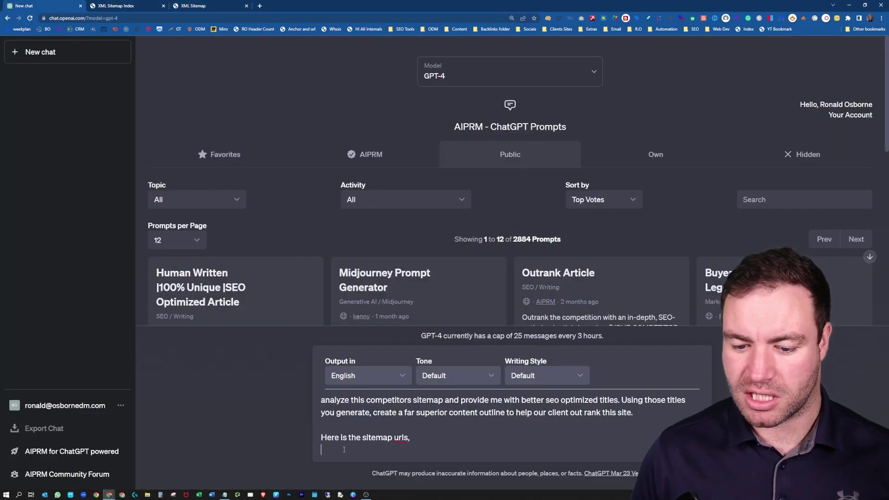
{"action": "key", "text": "ctrl+v"}
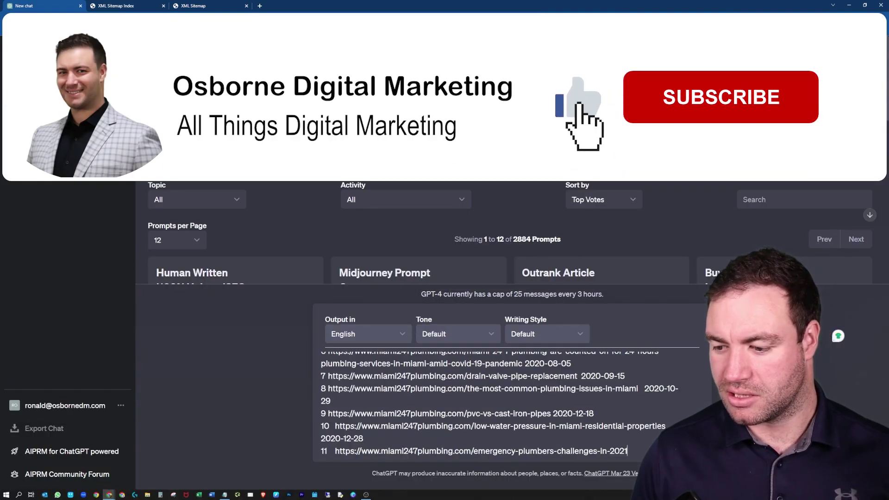
{"action": "key", "text": "Return"}
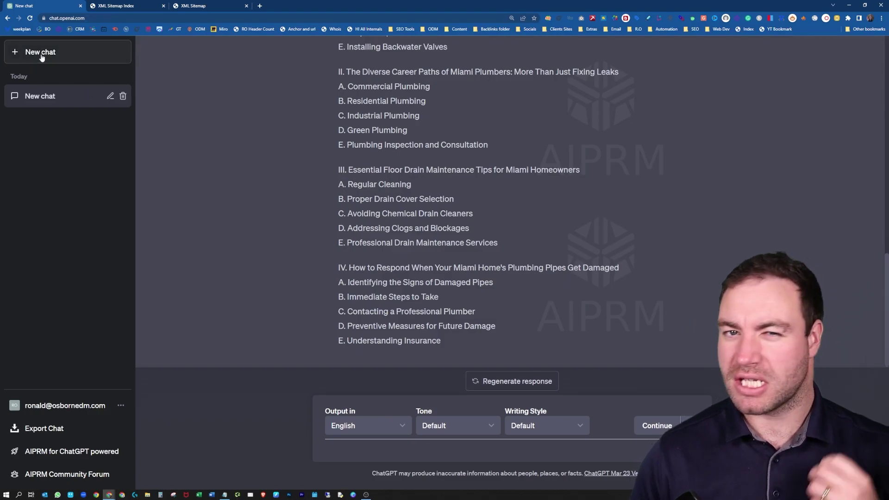
Start a new chat and switch its model to GPT-4.
{"action": "left_click", "coordinate": [40, 54]}
{"action": "scroll", "coordinate": [413, 202], "scroll_direction": "up", "scroll_amount": 2}
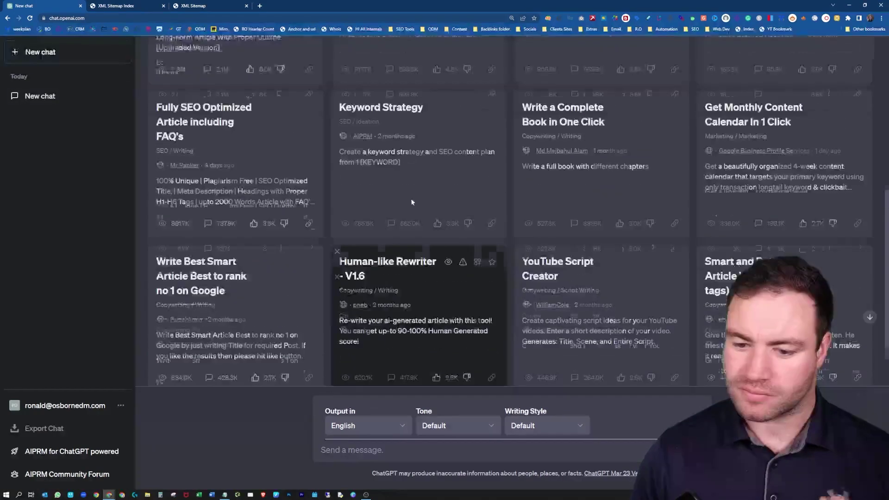
{"action": "scroll", "coordinate": [412, 202], "scroll_direction": "up", "scroll_amount": 5}
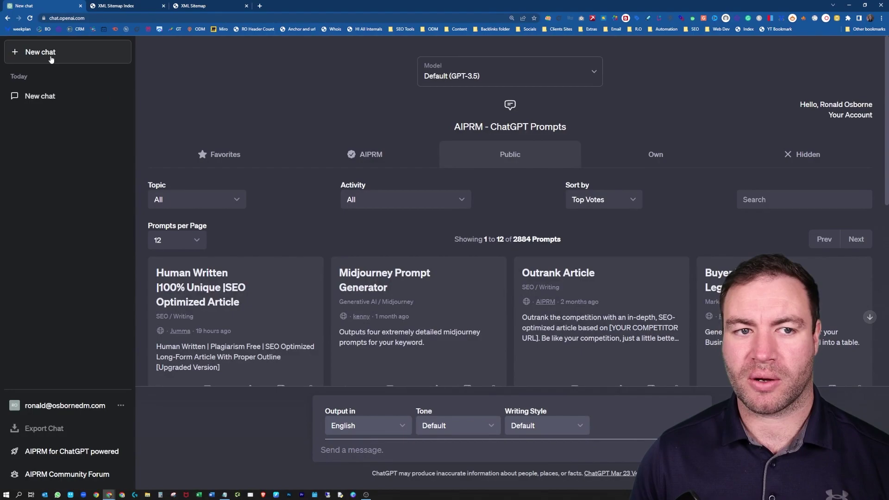
{"action": "left_click", "coordinate": [473, 73]}
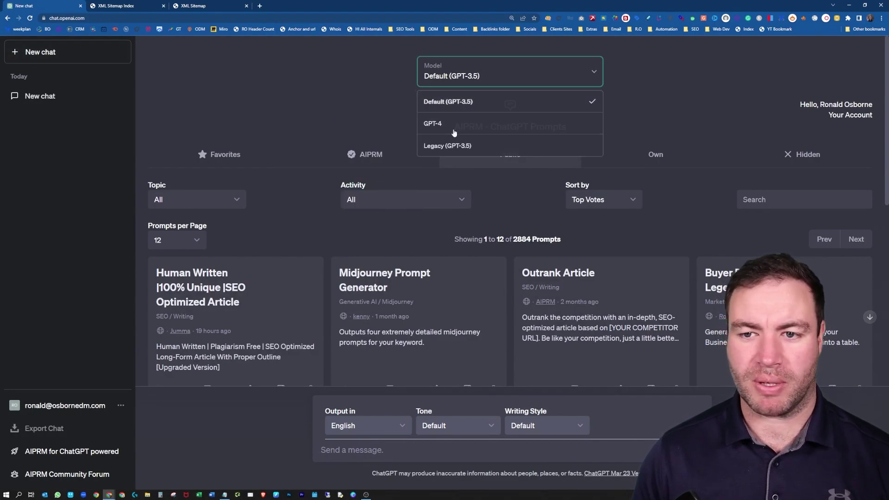
{"action": "left_click", "coordinate": [433, 123]}
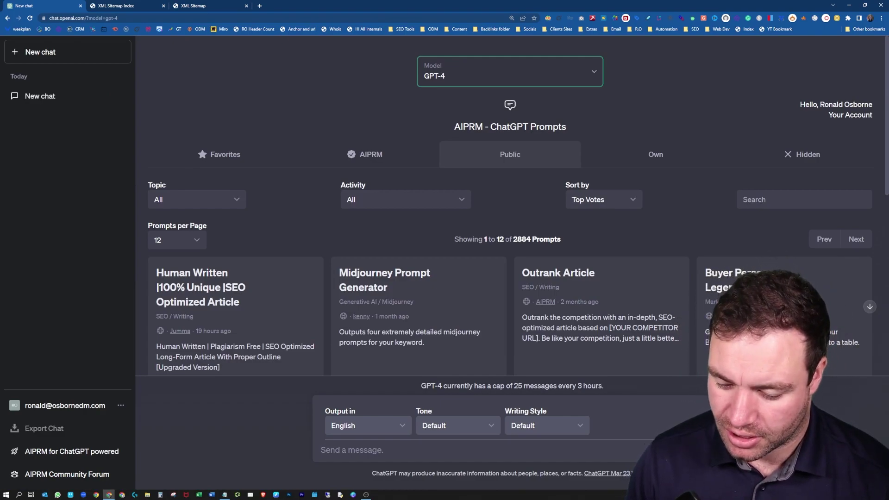
Paste and send the hot water repair topical cluster prompt.
{"action": "key", "text": "alt+Tab"}
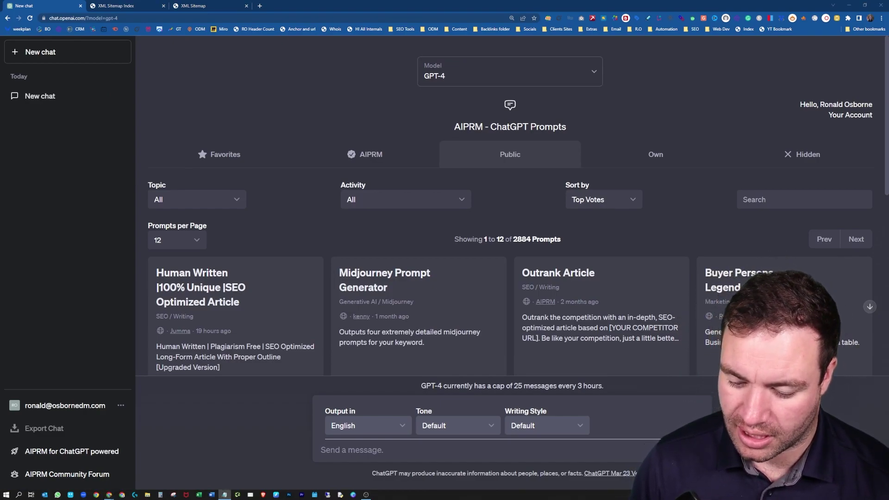
{"action": "left_click", "coordinate": [428, 453]}
{"action": "type", "text": "using the target keyword \"hot water repair\" create 7 different supportive topical clusters with subtopics that will further support the cluster"}
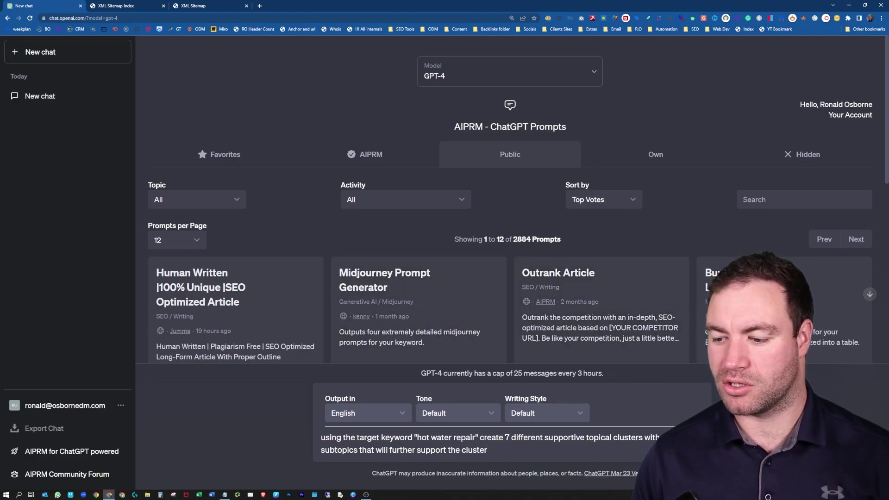
{"action": "key", "text": "Return"}
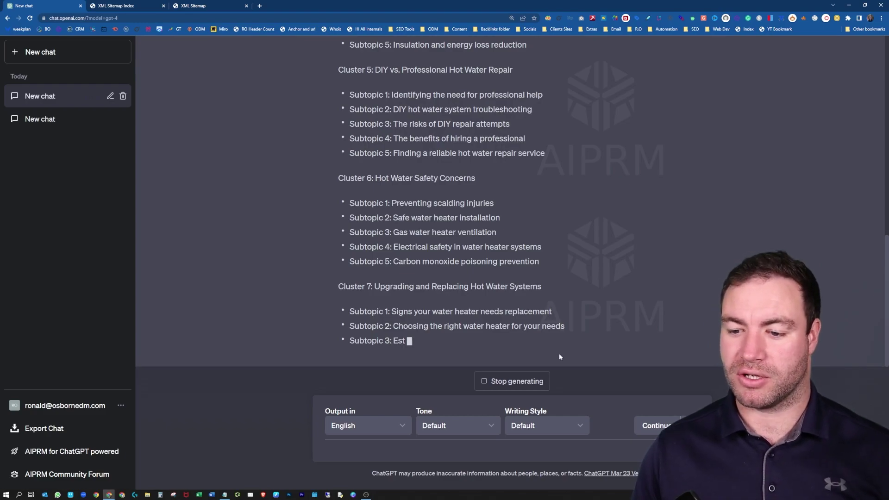
Stop the cluster reply and send the plumber commercial-keyword prompt in a new chat.
{"action": "left_click", "coordinate": [514, 381]}
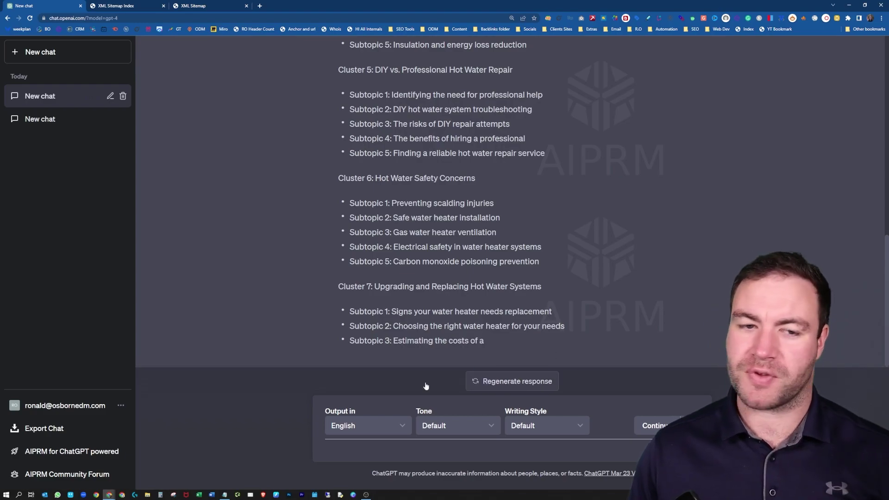
{"action": "left_click", "coordinate": [14, 48]}
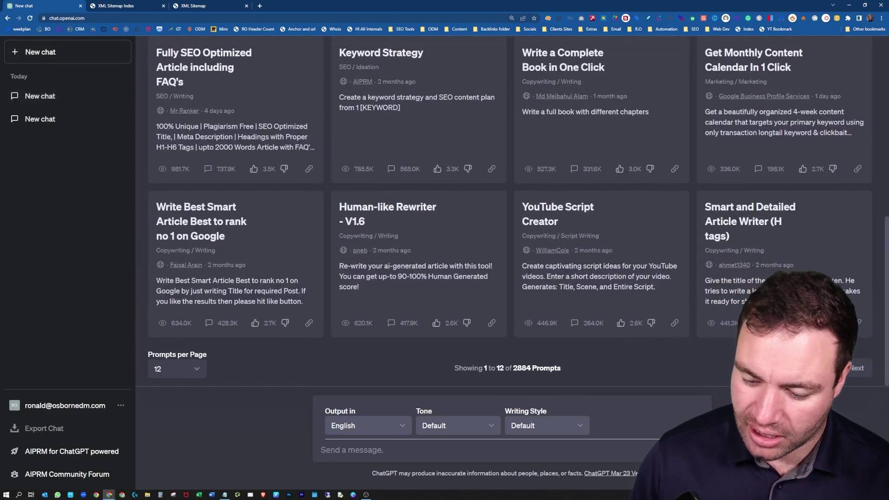
{"action": "key", "text": "alt+Tab"}
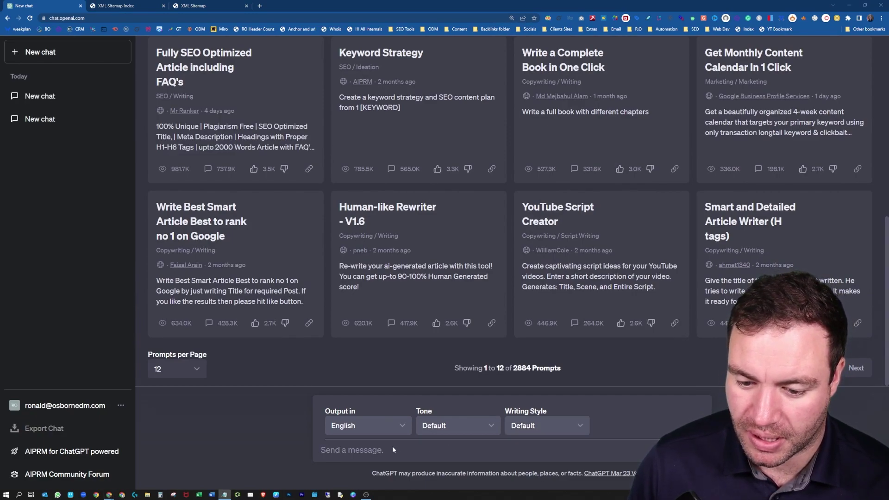
{"action": "left_click", "coordinate": [375, 454]}
{"action": "type", "text": "Using the target keyword \"plumber\" generate additional commercial intent keywords that will drive up leads"}
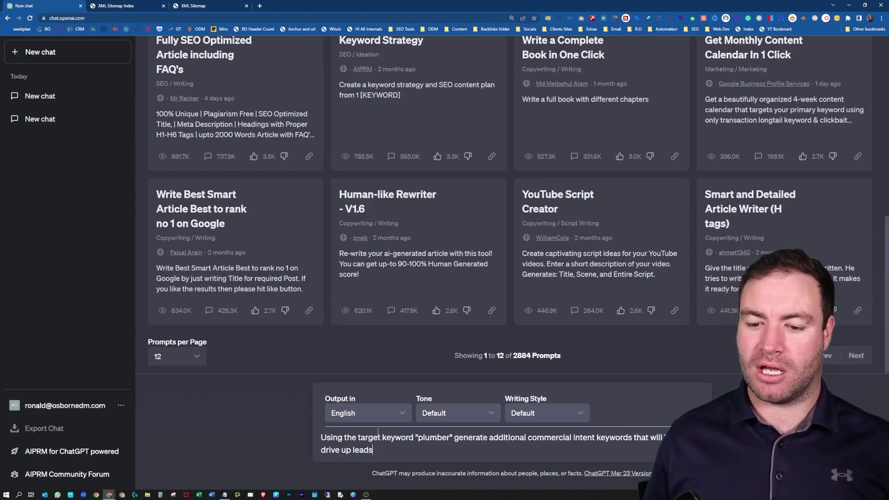
{"action": "key", "text": "Return"}
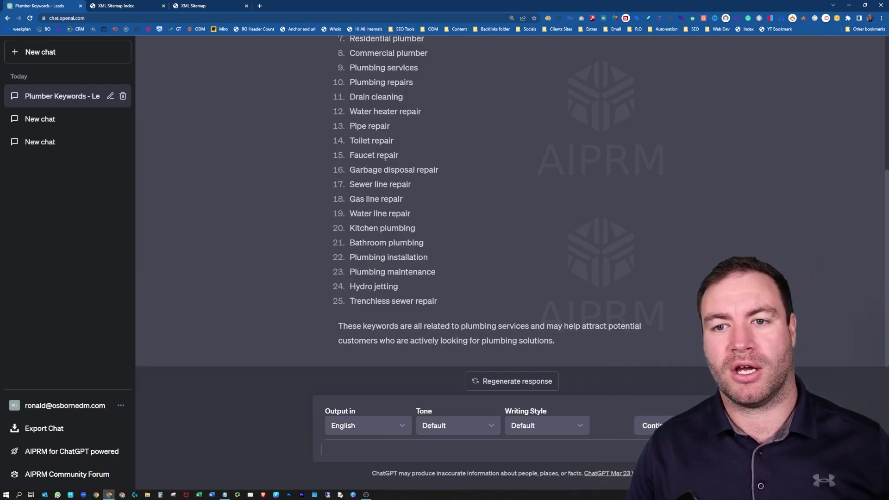
Select keywords 4–18, Affordable plumber through Gas line repair, in the reply.
{"action": "scroll", "coordinate": [420, 219], "scroll_direction": "up", "scroll_amount": 2}
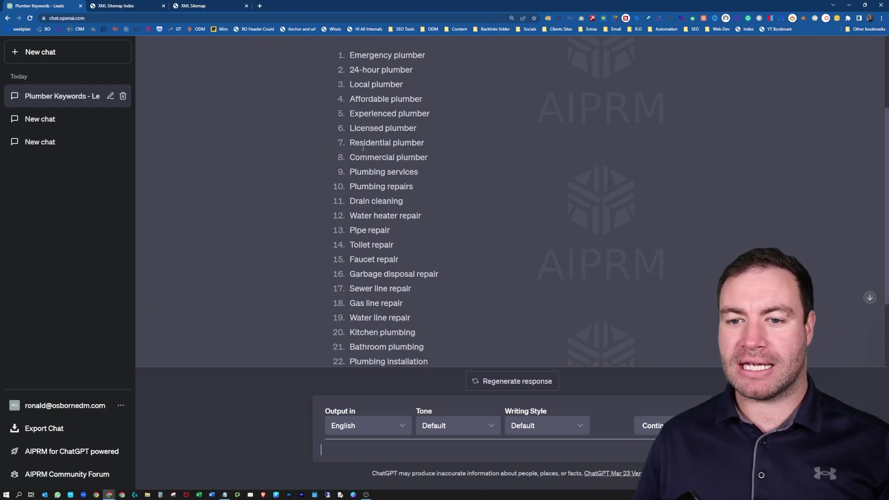
{"action": "left_click_drag", "start_coordinate": [417, 85], "coordinate": [416, 301]}
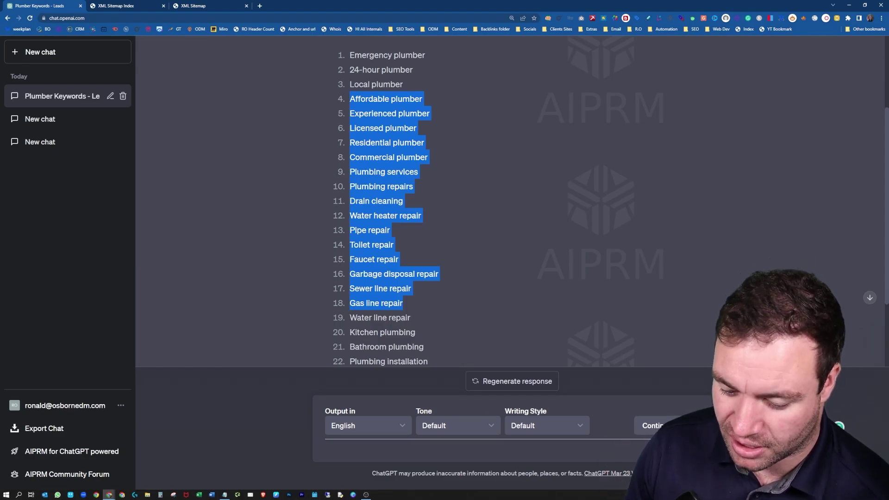
{"action": "key", "text": "alt+Tab"}
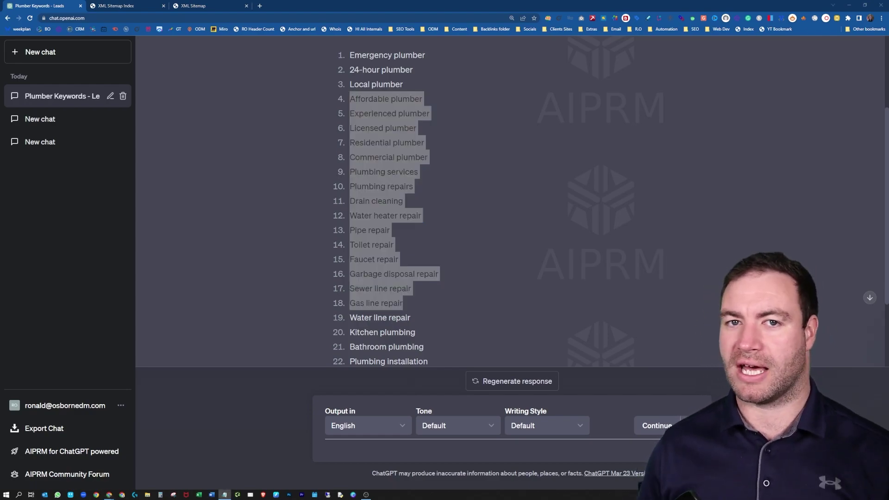
Start a GPT-4 chat and paste the prompt for 10 Miami plumber blog articles.
{"action": "left_click", "coordinate": [43, 51]}
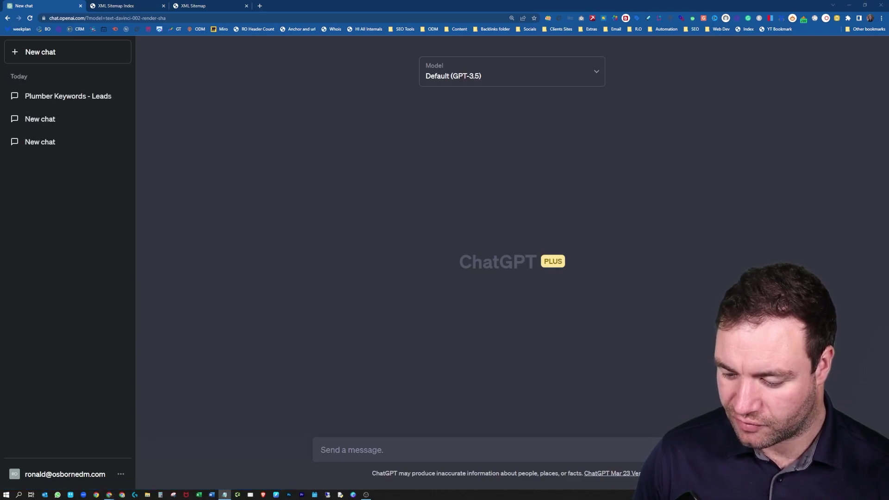
{"action": "left_click", "coordinate": [499, 65]}
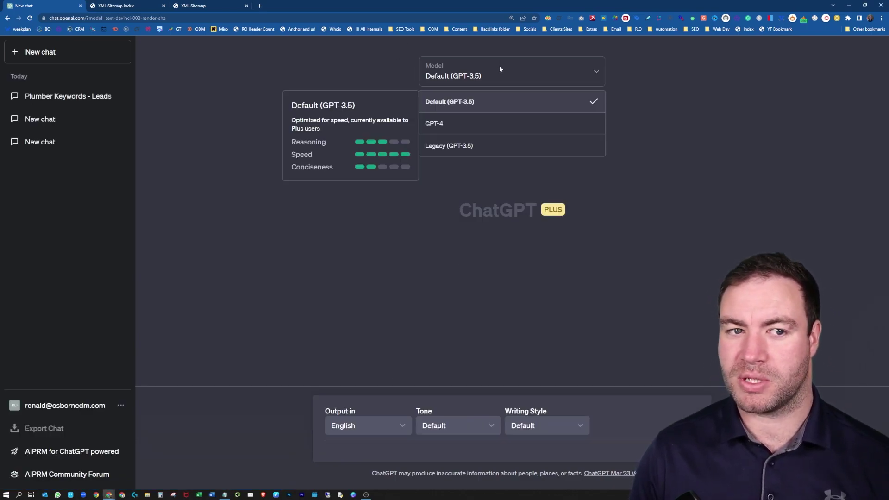
{"action": "left_click", "coordinate": [470, 123]}
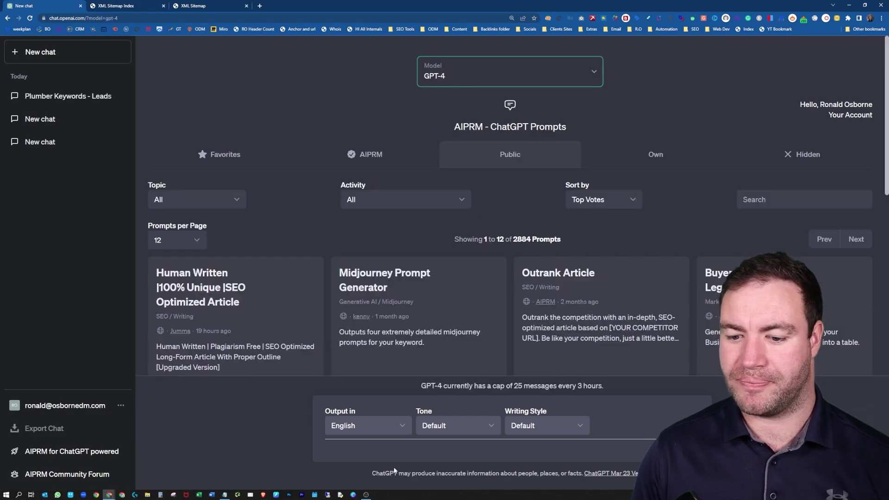
{"action": "type", "text": "create 10 insightful blog articles that will help convert readers along with providing supporting content for the target keyword \" Miami plumber\""}
{"action": "scroll", "coordinate": [383, 454], "scroll_direction": "down", "scroll_amount": 1}
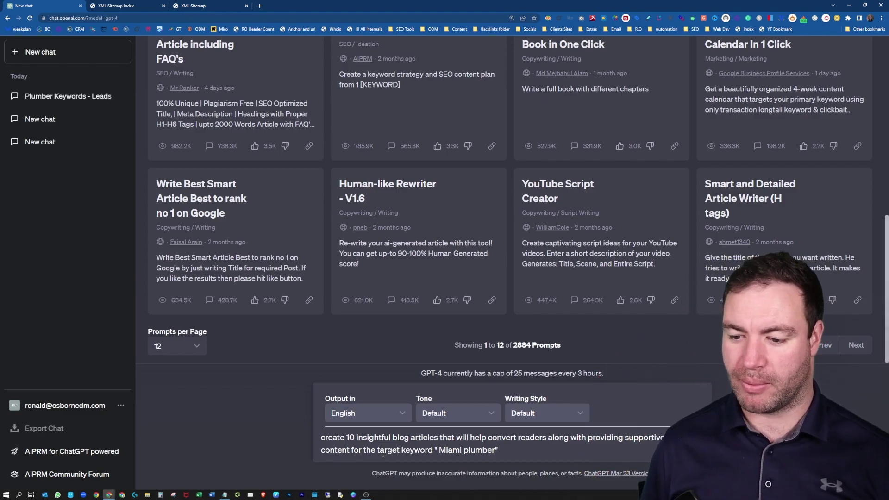
Send the blog-articles prompt so GPT-4 lists Miami plumber article titles and summaries.
{"action": "key", "text": "Return"}
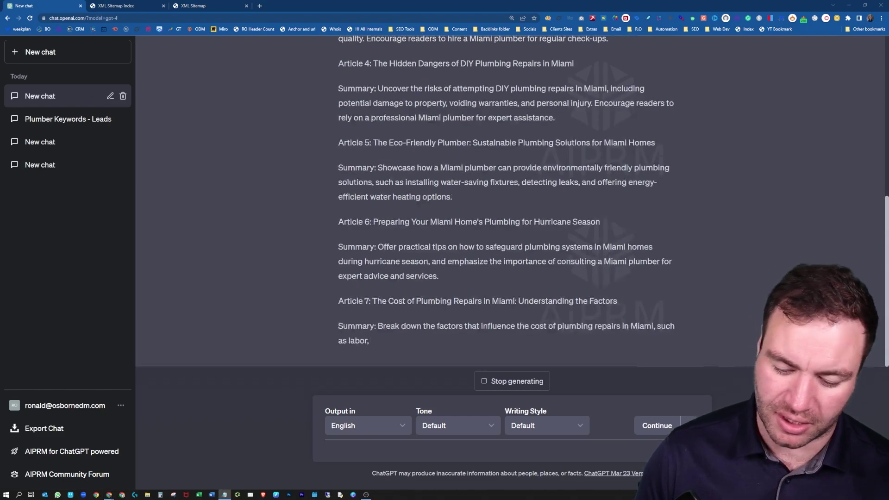
Stop the article reply and send the meta description prompt for 'Why Choose a Miami Plumber for Your Plumbing Needs?'.
{"action": "left_click", "coordinate": [517, 380]}
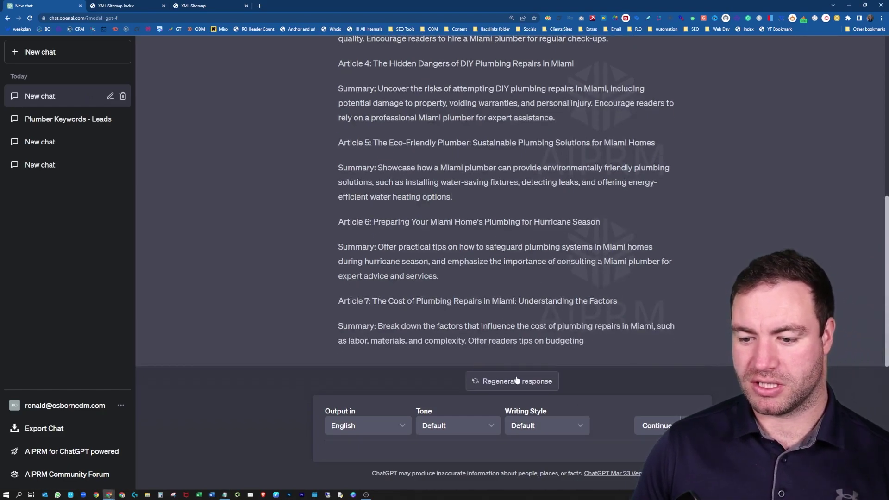
{"action": "left_click", "coordinate": [346, 456]}
{"action": "type", "text": "create a meta description for this blog title: Why Choose a Miami Plumber for Your Plumbing Needs? It should be so eye catching that people must click"}
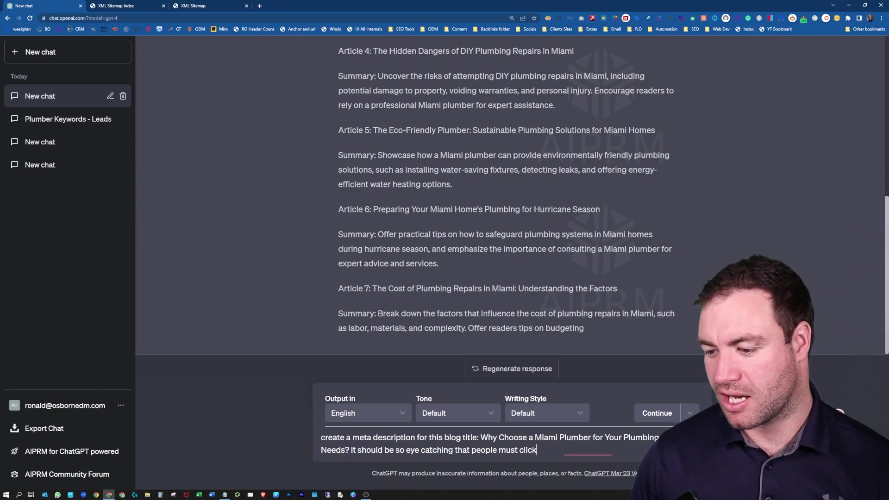
{"action": "key", "text": "Return"}
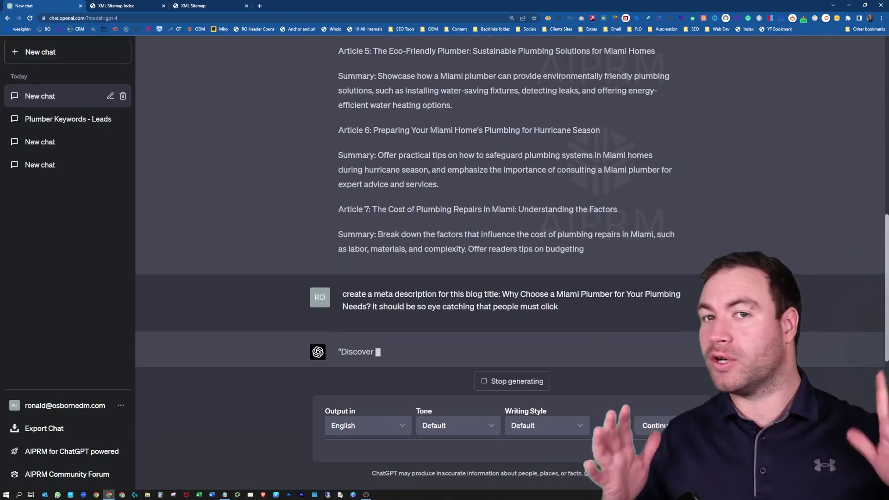